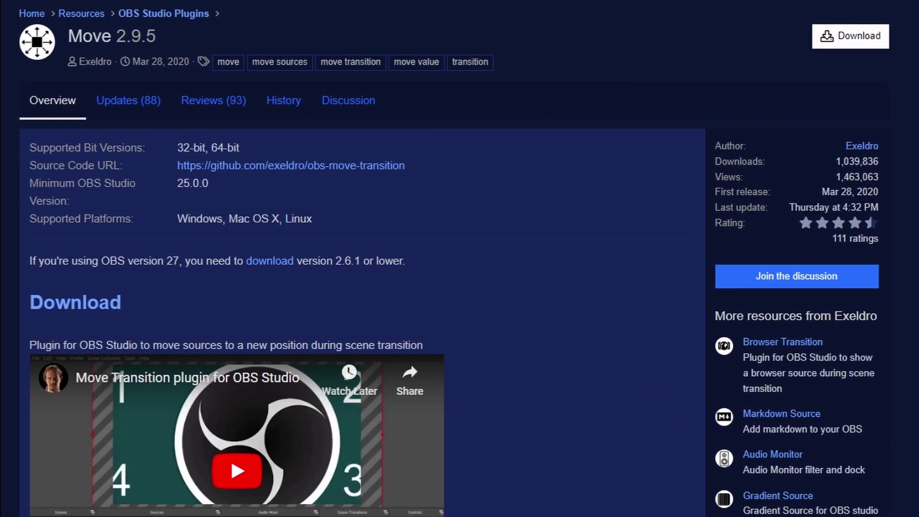
# Show the Move 2.9.5 plugin's Download options to list its zip files
pyautogui.click(867, 41)
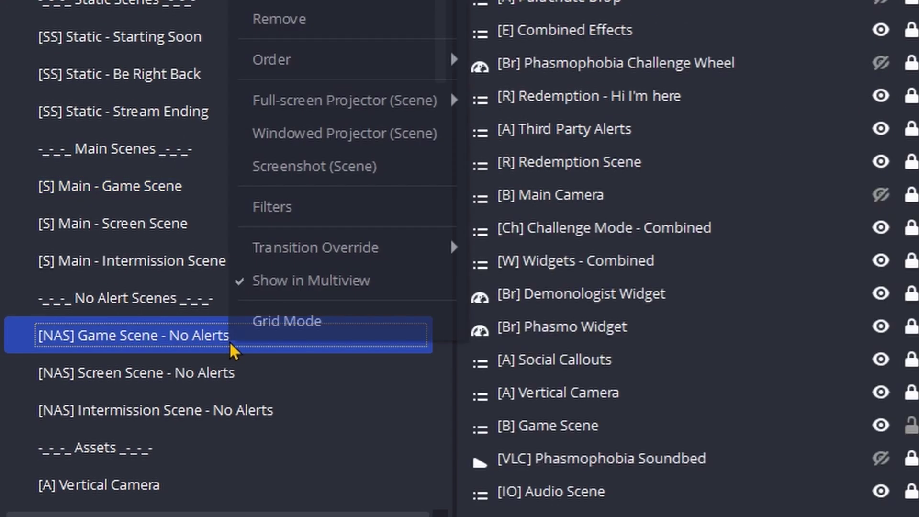
# Add a '[Move] Test' Move Source filter targeting [A] Vertical Camera and capture its current transform
pyautogui.click(272, 206)
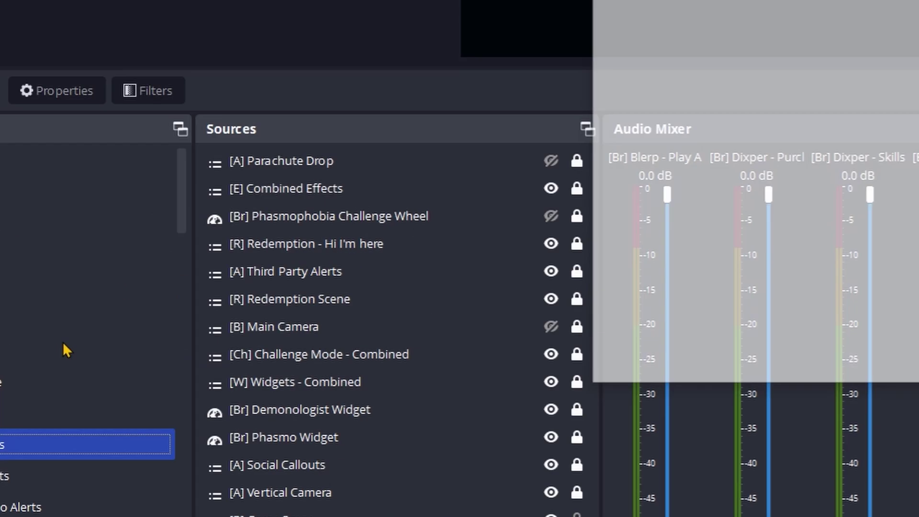
pyautogui.click(184, 515)
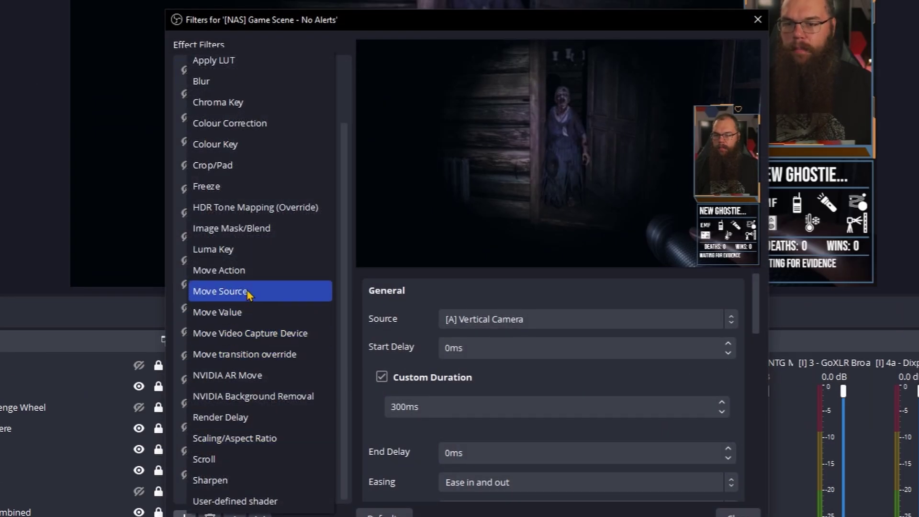
pyautogui.click(247, 291)
pyautogui.press('BackSpace')
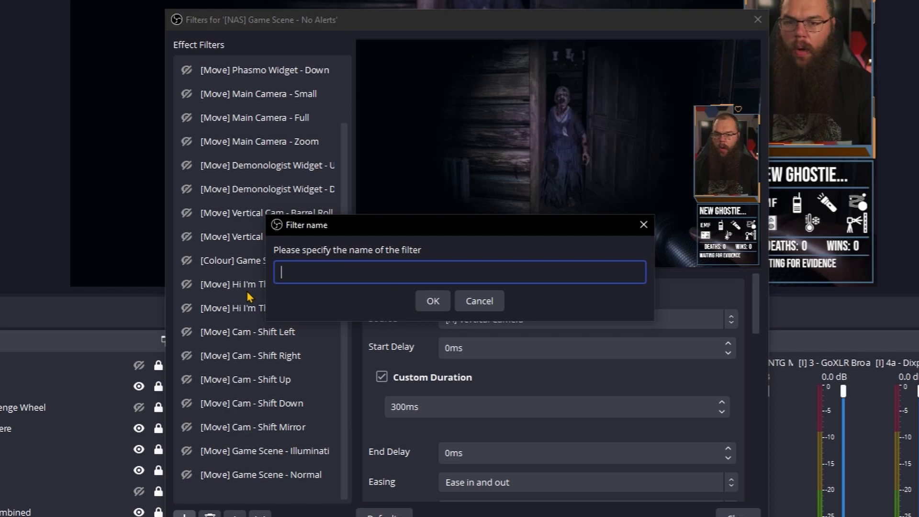
pyautogui.write('[Move] Test')
pyautogui.press('Return')
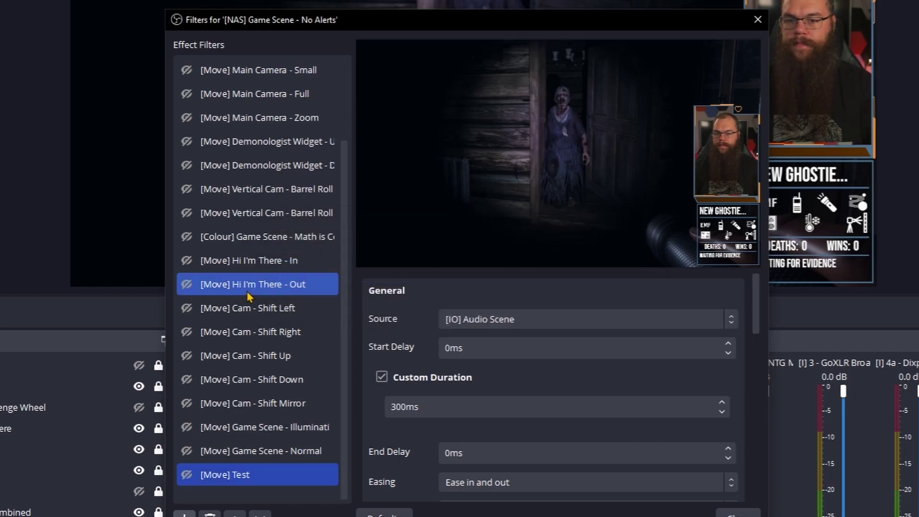
pyautogui.click(488, 320)
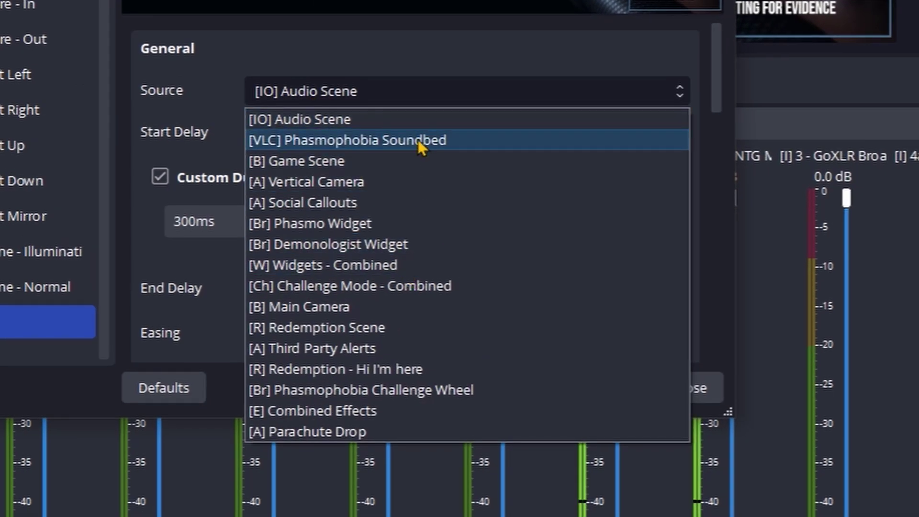
pyautogui.click(398, 181)
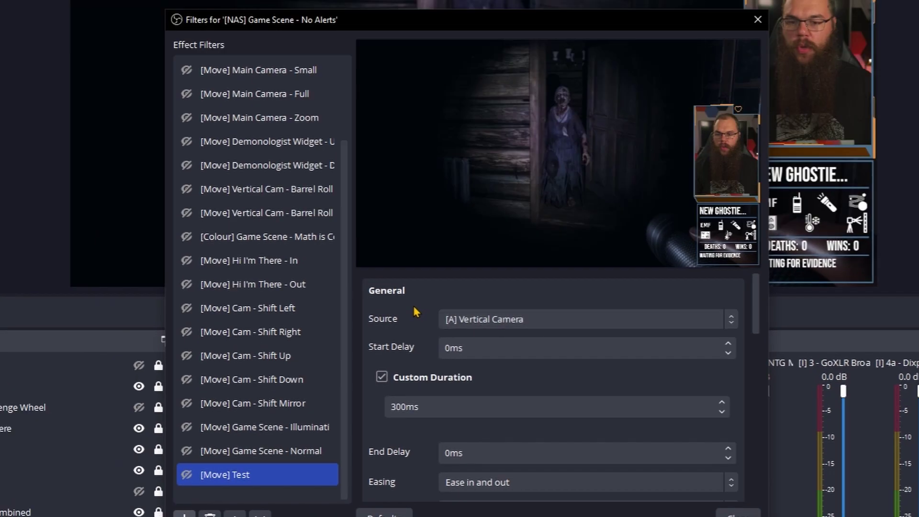
pyautogui.scroll(-5, 411, 306)
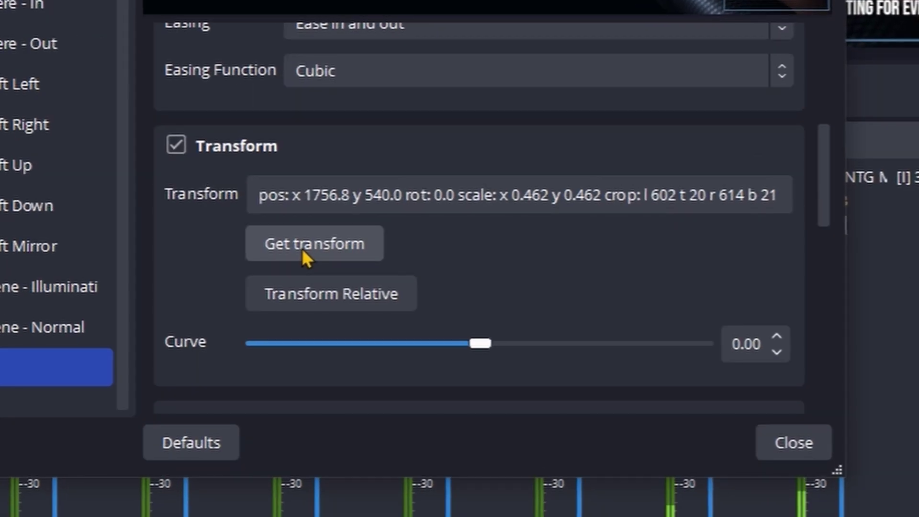
pyautogui.click(302, 248)
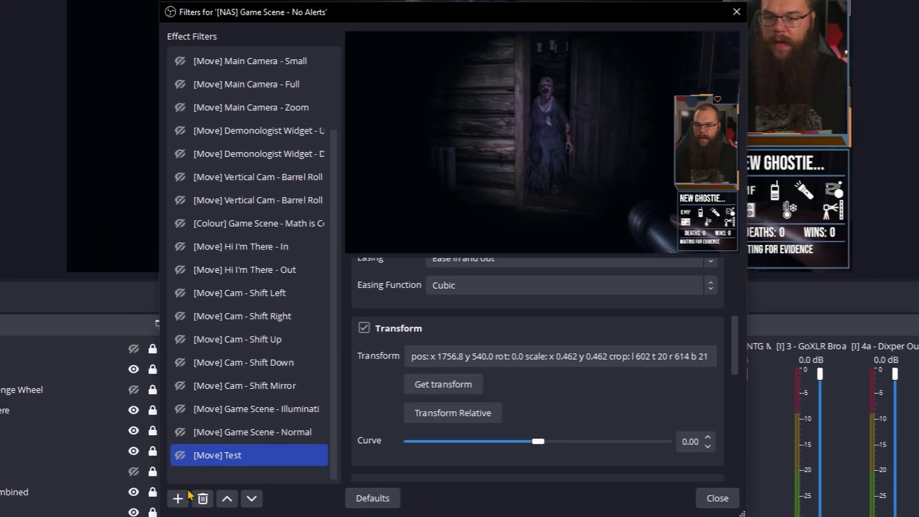
# Add a 'Shift Left' Move Source filter on [A] Vertical Camera using a relative transform
pyautogui.click(178, 498)
pyautogui.click(232, 345)
pyautogui.write('Shift Left')
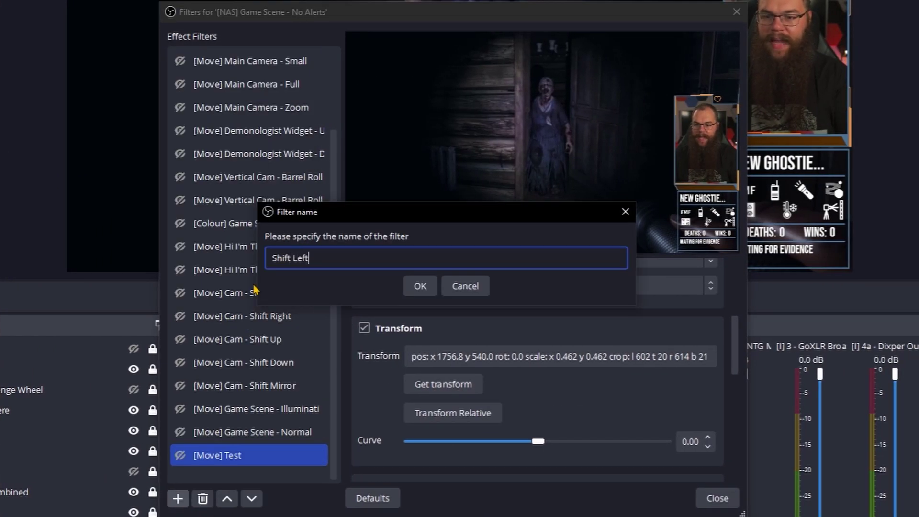
pyautogui.press('Return')
pyautogui.click(440, 309)
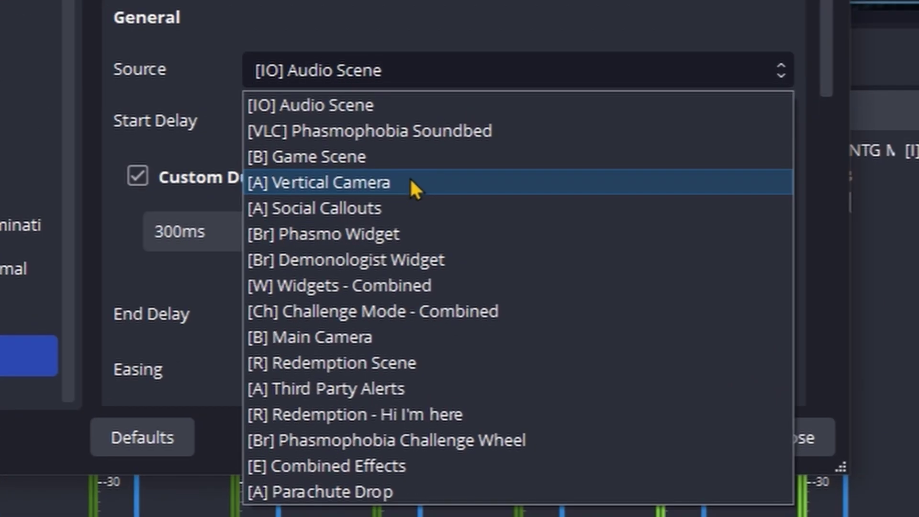
pyautogui.click(513, 365)
pyautogui.scroll(-3, 402, 328)
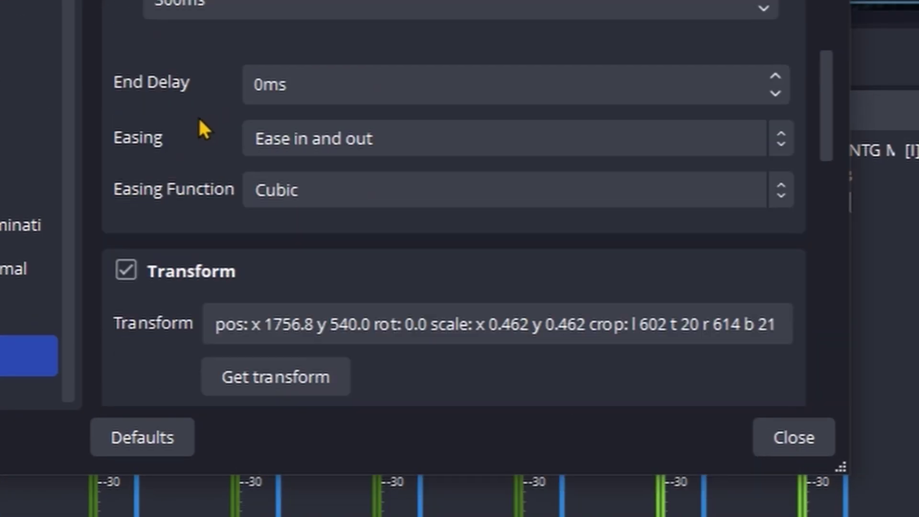
pyautogui.scroll(-3, 199, 120)
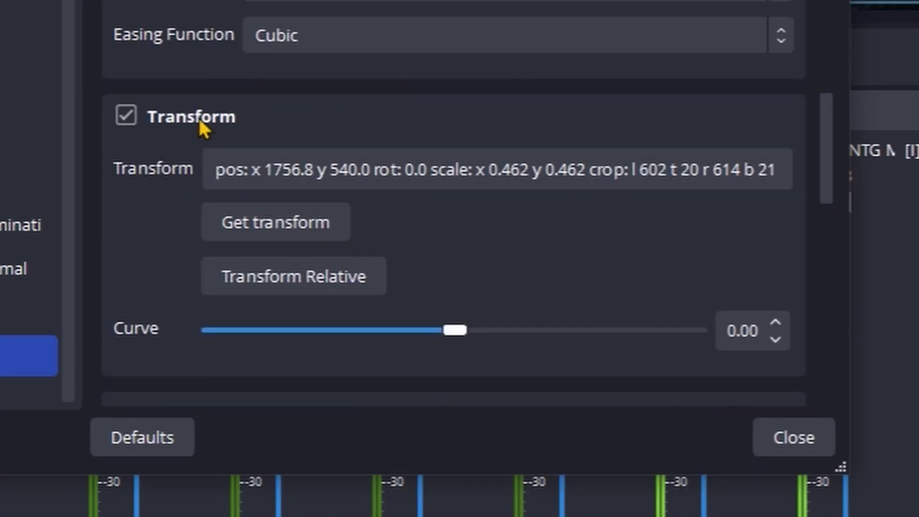
pyautogui.click(297, 293)
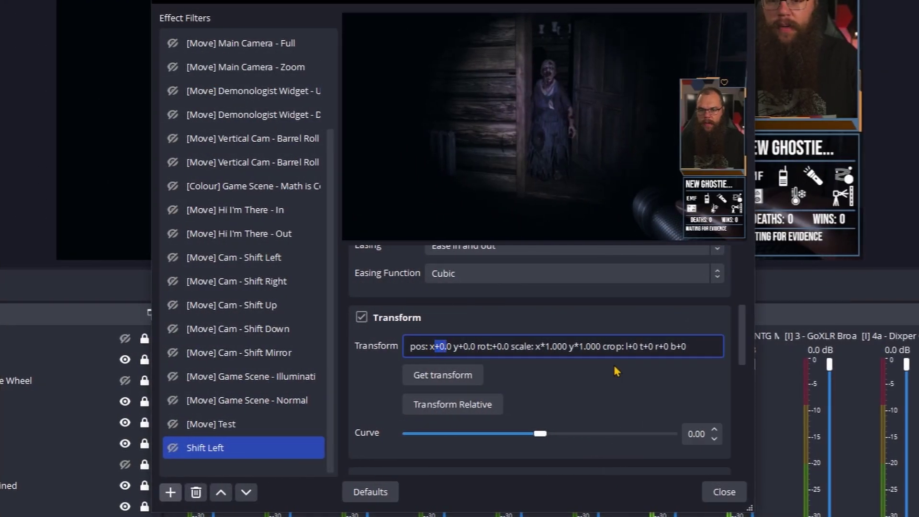
# Set the Shift Left transform offset to y -10, undoing the accidental x change
pyautogui.write('-10')
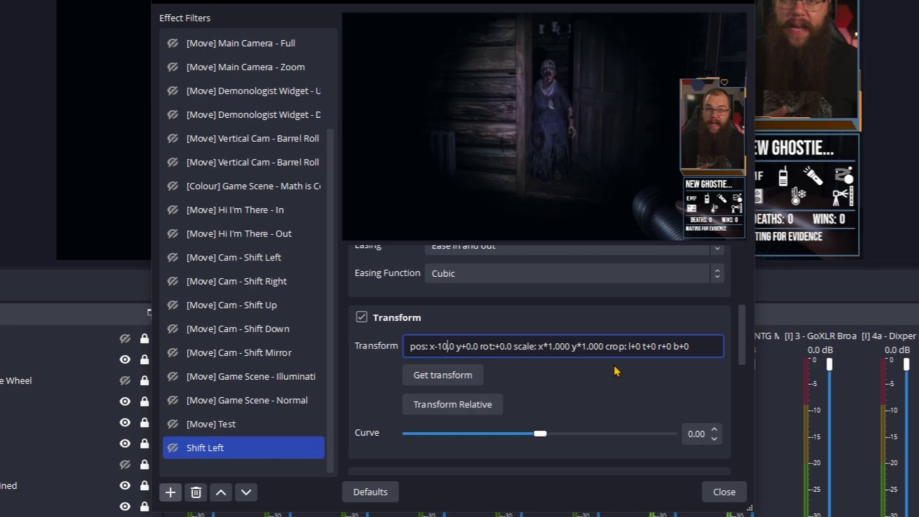
pyautogui.hotkey('ctrl', 'z')
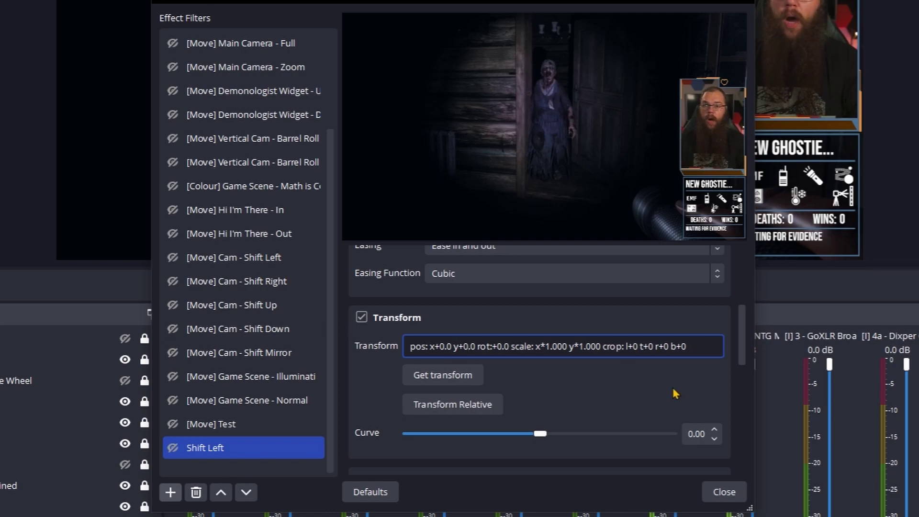
pyautogui.press('BackSpace')
pyautogui.press('BackSpace')
pyautogui.write('-10')
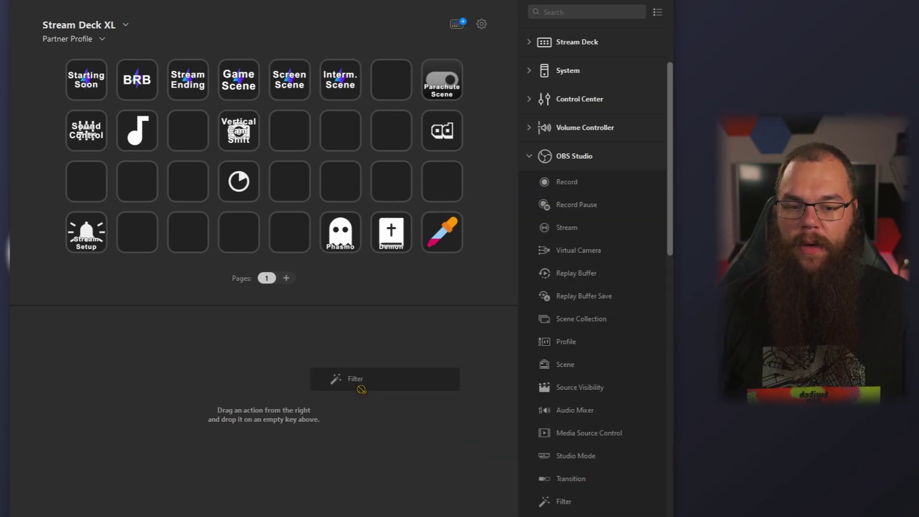
# Add an OBS Filter key for [NAS] Game Scene - No Alerts and a Twitch Tools Giveaway key
pyautogui.moveTo(362, 389); pyautogui.dragTo(139, 247)
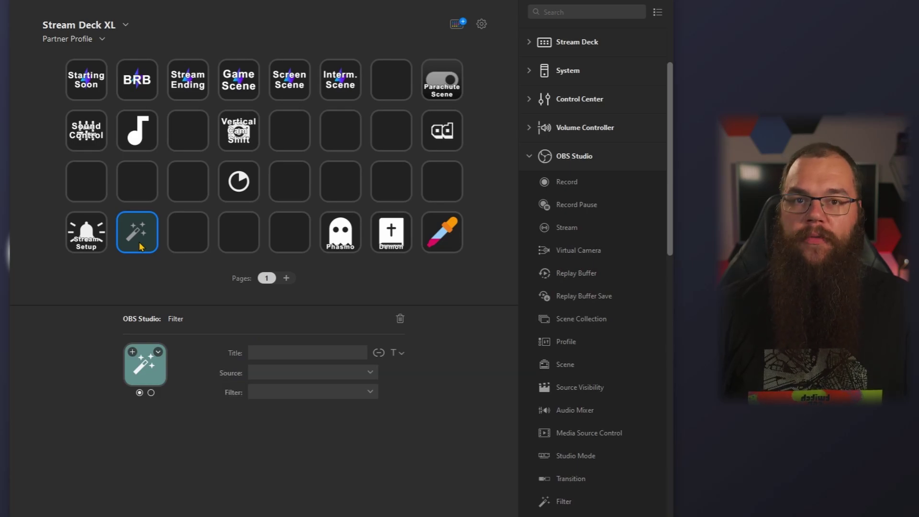
pyautogui.click(280, 373)
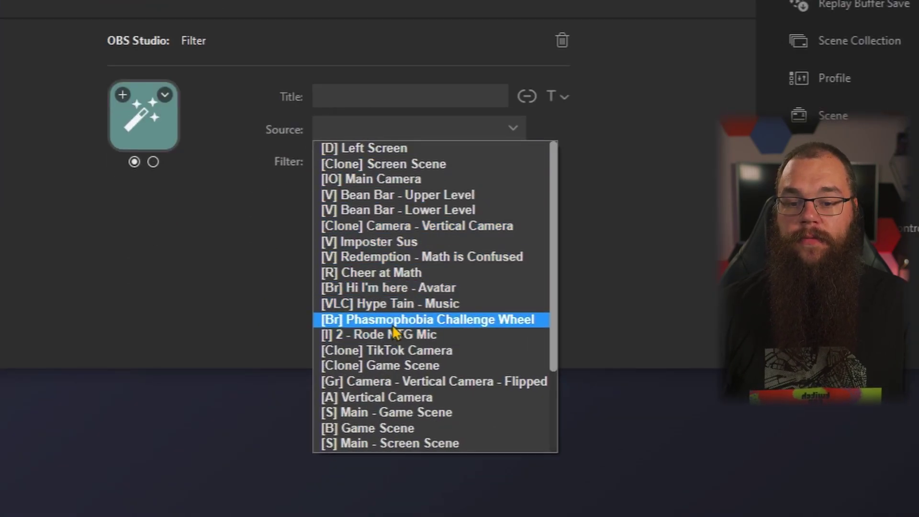
pyautogui.scroll(-2, 393, 330)
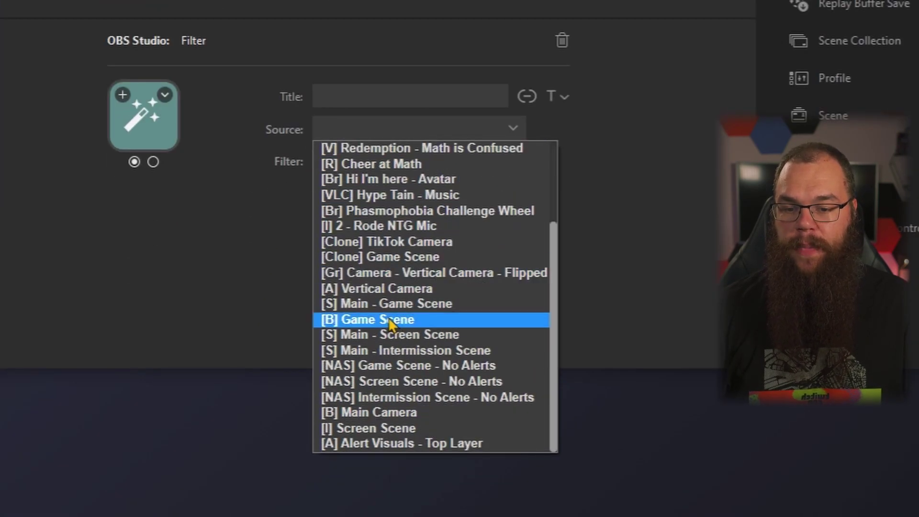
pyautogui.click(407, 367)
pyautogui.click(389, 156)
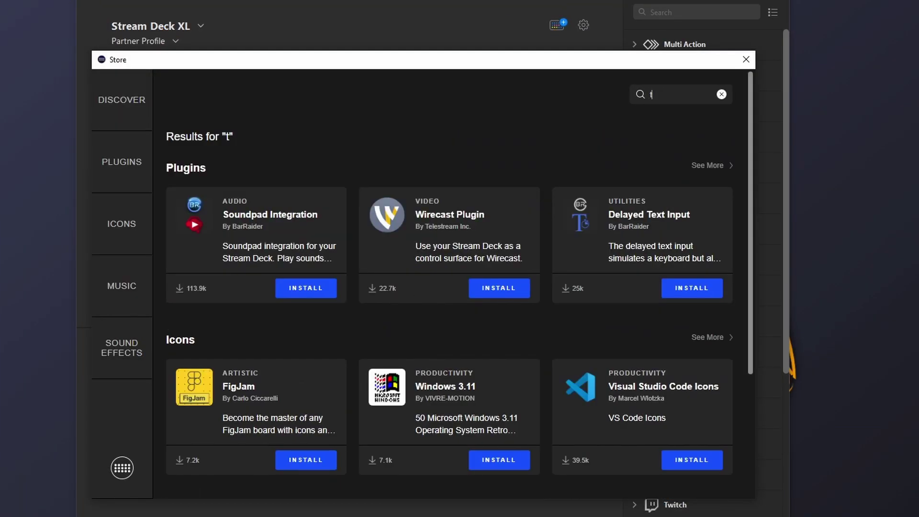
pyautogui.write('witch tools')
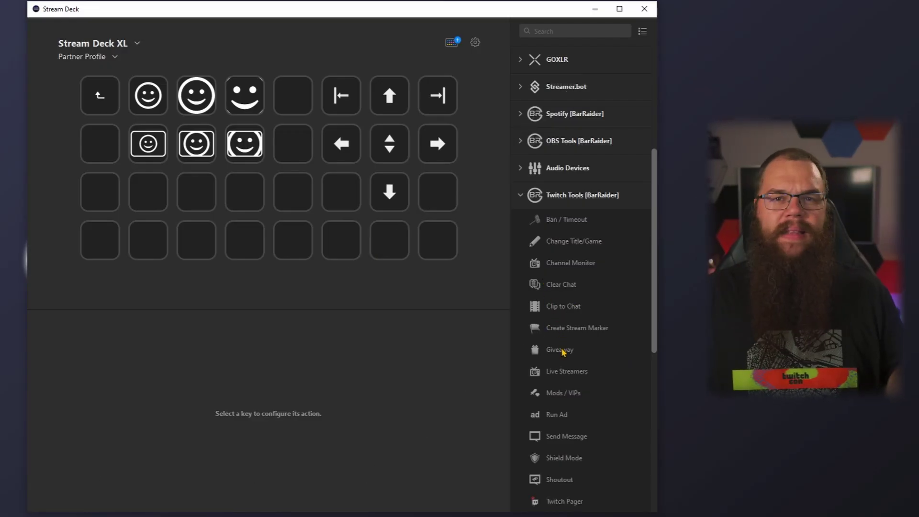
pyautogui.moveTo(555, 350); pyautogui.dragTo(204, 245)
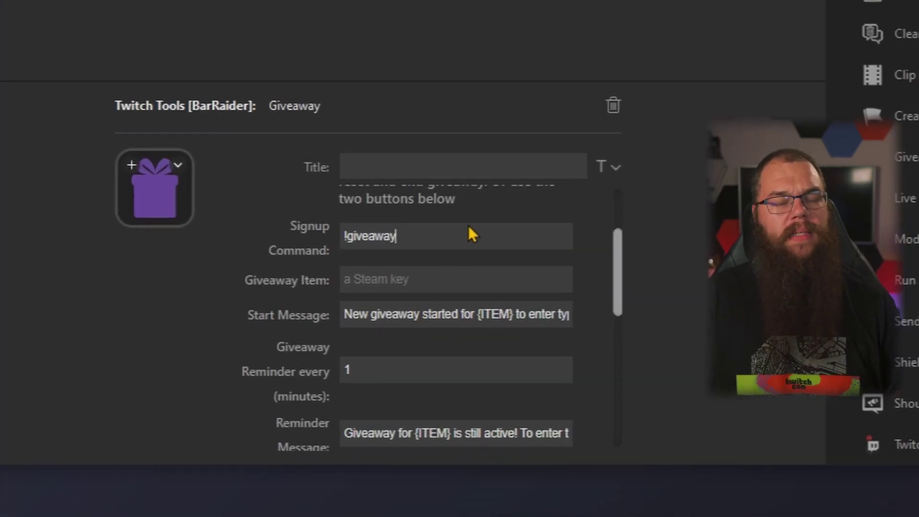
# Enter 'A Stream Overlay' as the Giveaway Item on the giveaway key
pyautogui.click(459, 279)
pyautogui.write('A Stream Overlay')
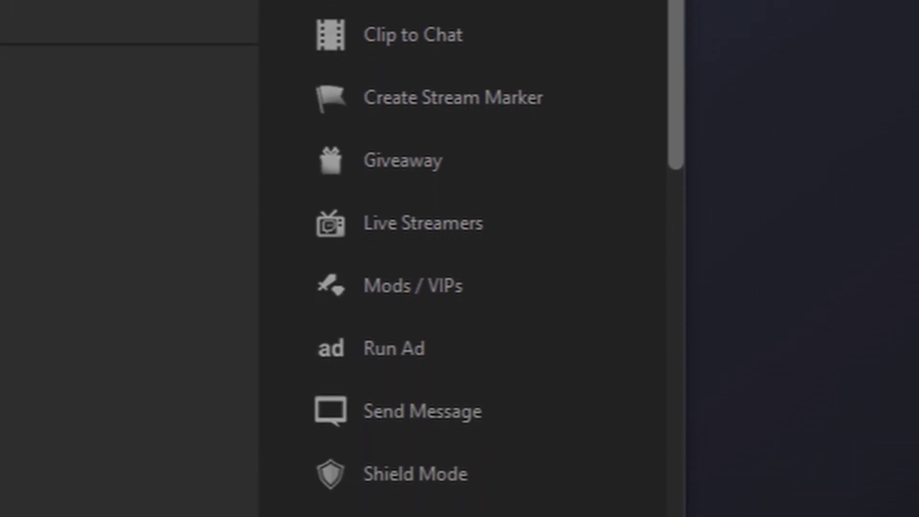
# Try placing the Live Streamers action on a key of the Partner Profile page
pyautogui.moveTo(474, 122); pyautogui.dragTo(449, 124)
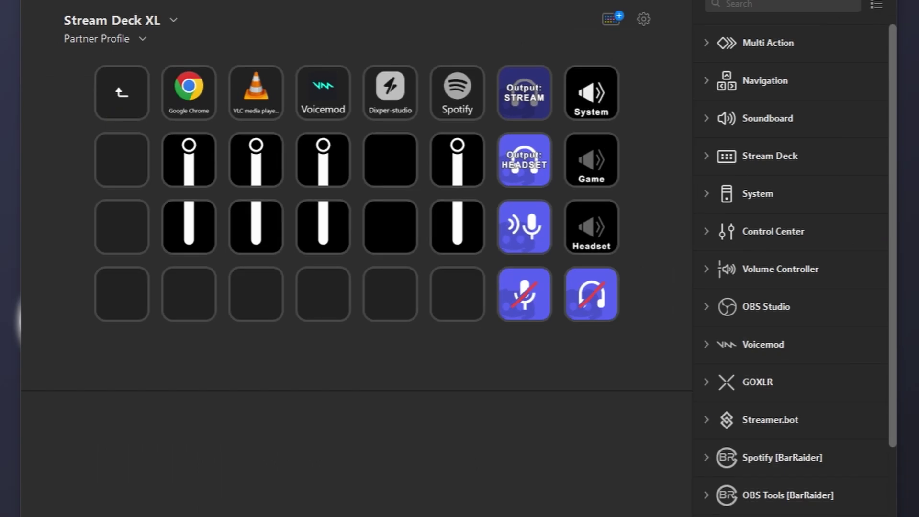
# Add a manual Volume Controller key for Google Chrome, type Adjust, step +2%
pyautogui.click(787, 270)
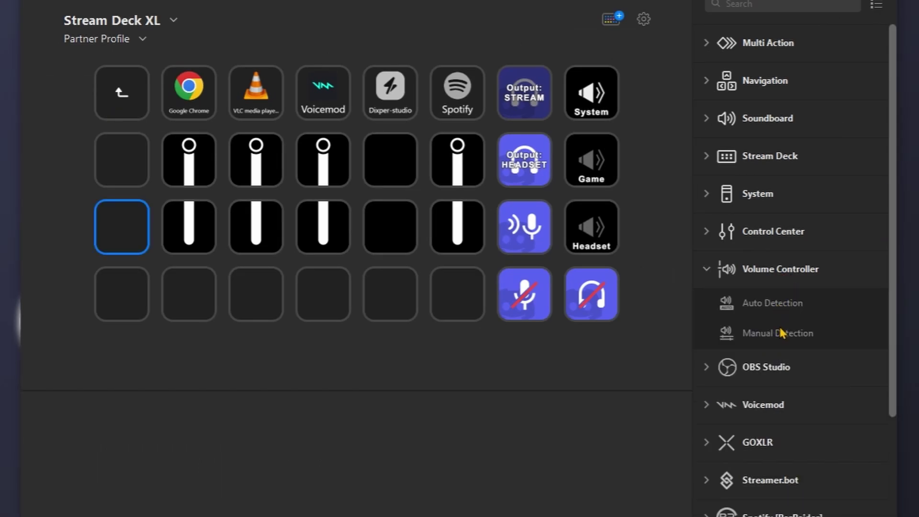
pyautogui.moveTo(780, 333); pyautogui.dragTo(121, 227)
pyautogui.click(364, 480)
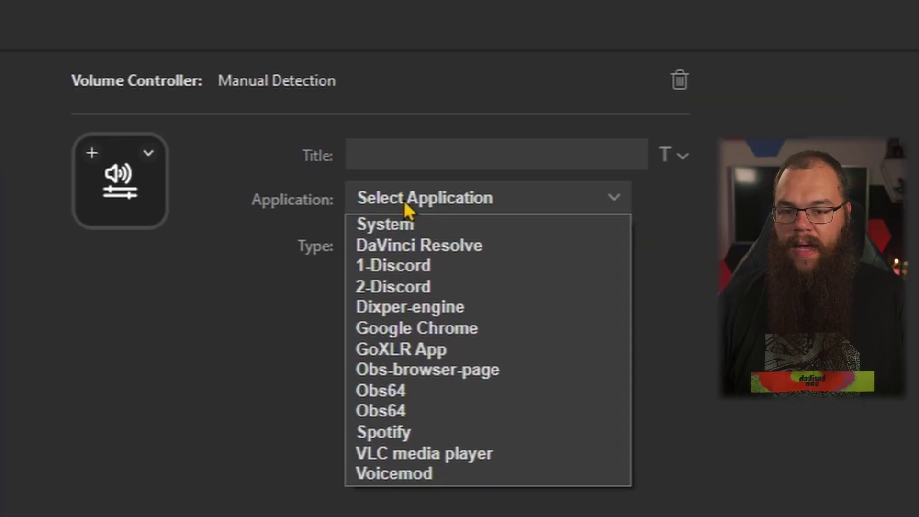
pyautogui.click(454, 332)
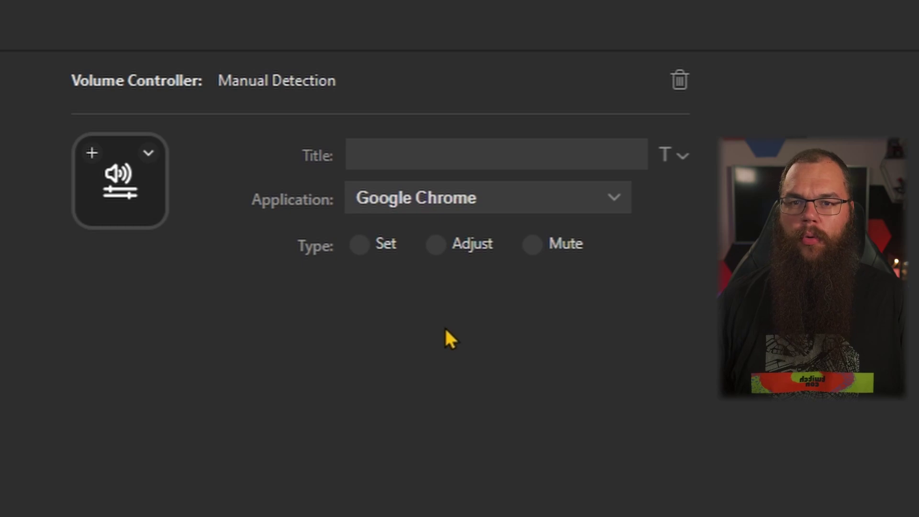
pyautogui.click(445, 243)
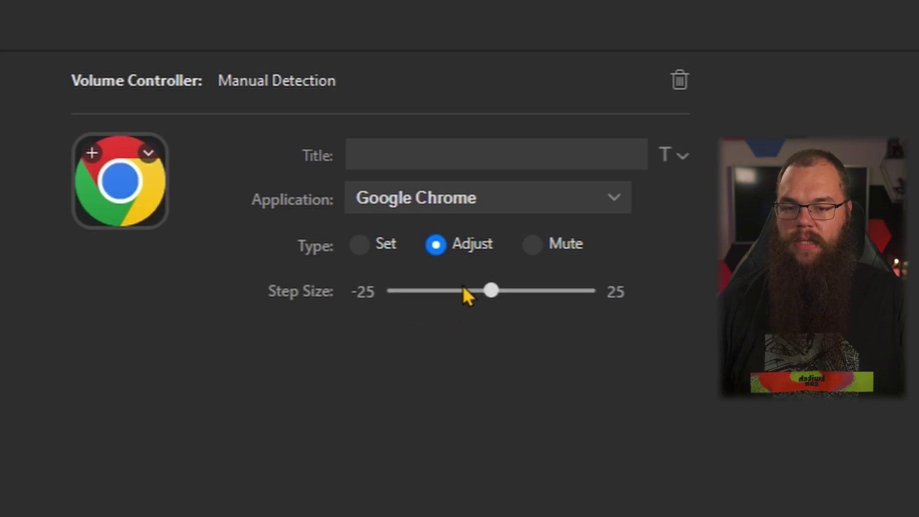
pyautogui.moveTo(489, 290); pyautogui.dragTo(514, 291)
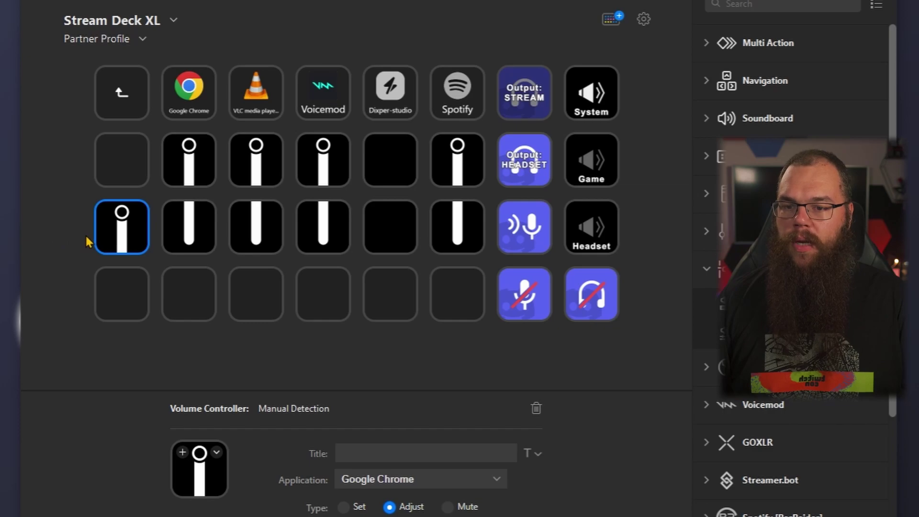
# Copy the Chrome volume key into the slot below and set its step to +1%
pyautogui.rightClick(113, 240)
pyautogui.click(168, 248)
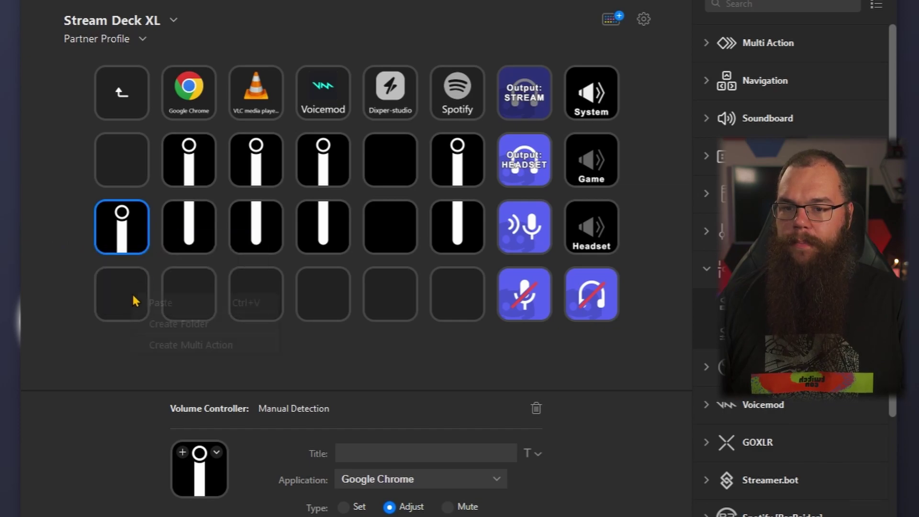
pyautogui.rightClick(132, 300)
pyautogui.click(137, 307)
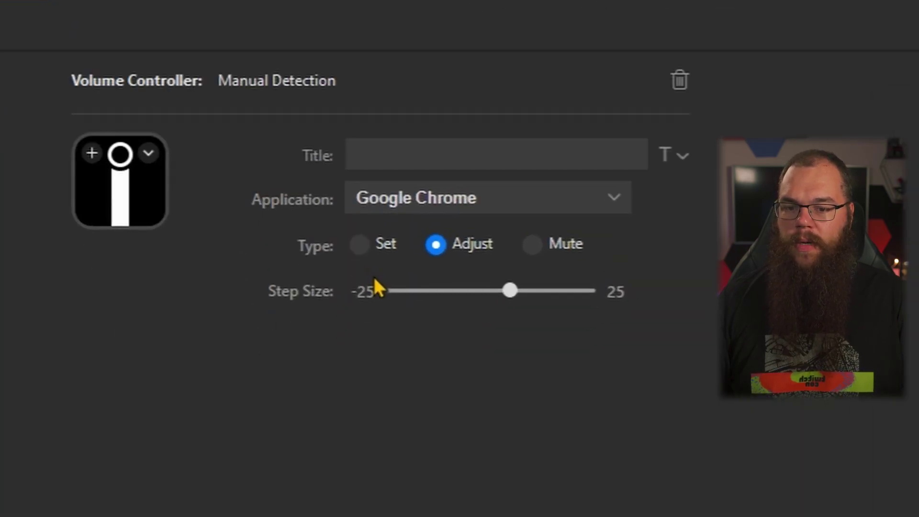
pyautogui.moveTo(510, 290); pyautogui.dragTo(494, 293)
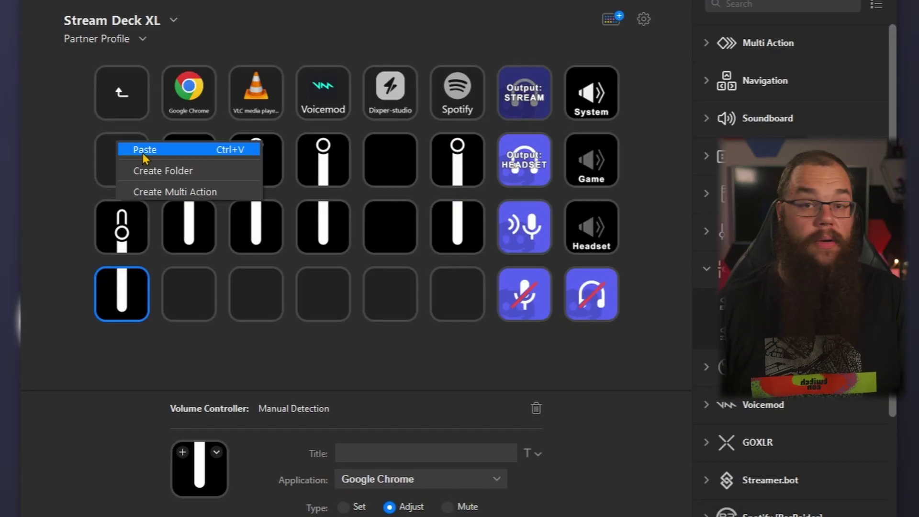
# Paste a Chrome volume key into the top slot and make it a Mute toggle
pyautogui.click(142, 150)
pyautogui.click(142, 151)
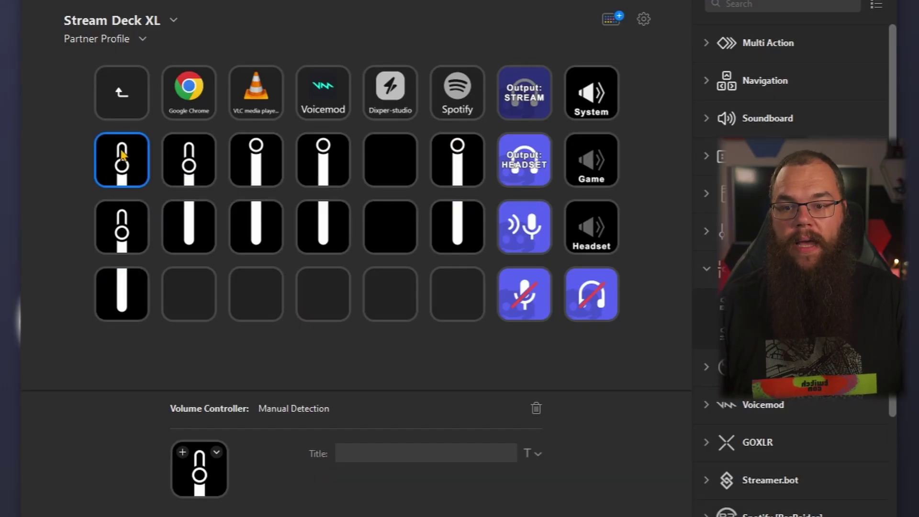
pyautogui.click(450, 507)
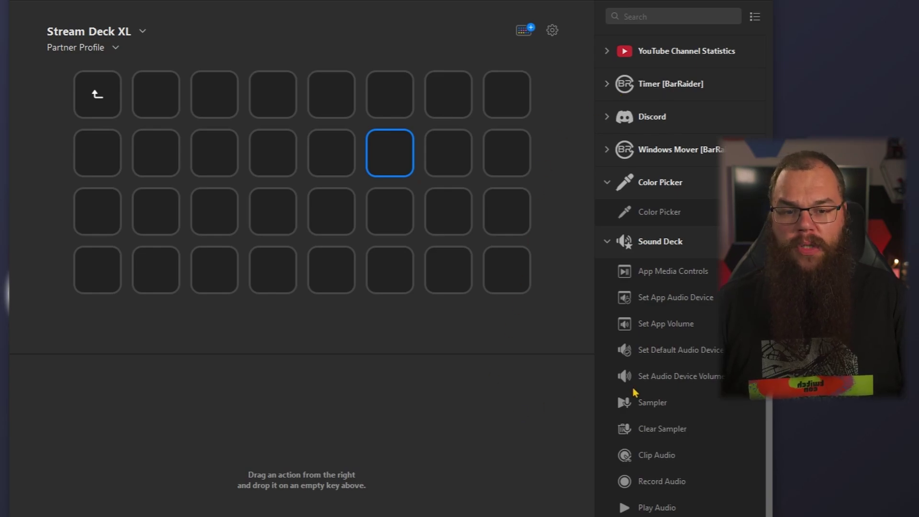
# Place a Sound Deck Sampler key capturing from Chat Mic (2- TC-Helicon GoXLR Mini)
pyautogui.moveTo(397, 159); pyautogui.dragTo(397, 159)
pyautogui.click(372, 430)
pyautogui.scroll(-3, 375, 445)
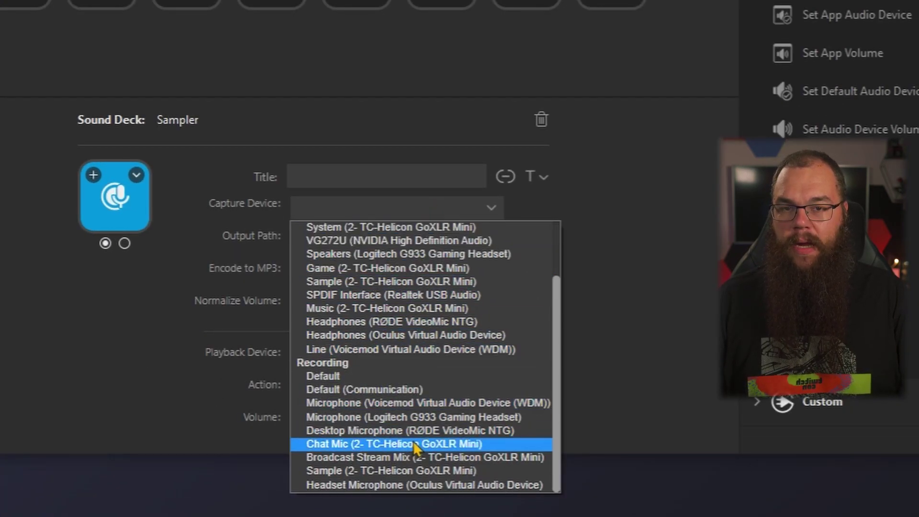
pyautogui.click(416, 445)
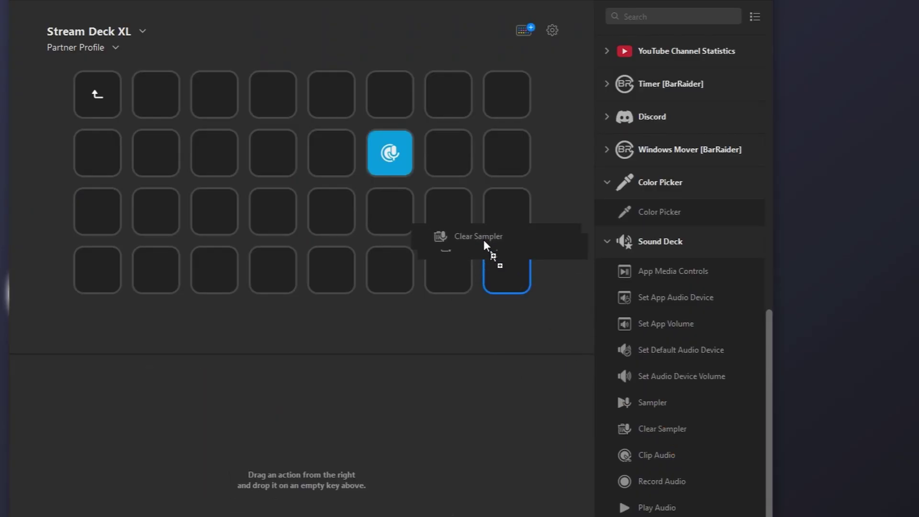
# Place the Sound Deck Clear Sampler action on the key directly under the Sampler key
pyautogui.moveTo(385, 213); pyautogui.dragTo(389, 212)
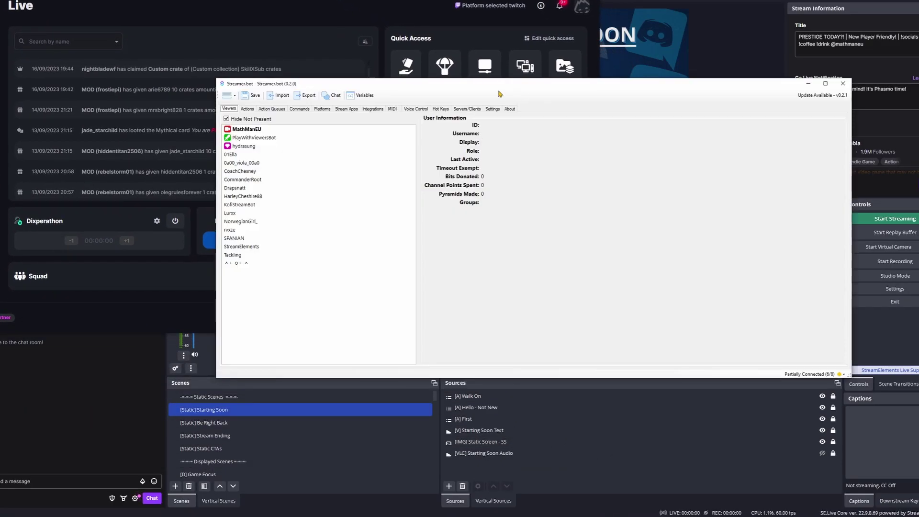
# Move the Streamer.bot window to the lower left and narrow it so the Sources panel shows
pyautogui.moveTo(500, 94); pyautogui.dragTo(162, 324)
pyautogui.moveTo(348, 308); pyautogui.dragTo(349, 305)
pyautogui.moveTo(513, 376); pyautogui.dragTo(313, 376)
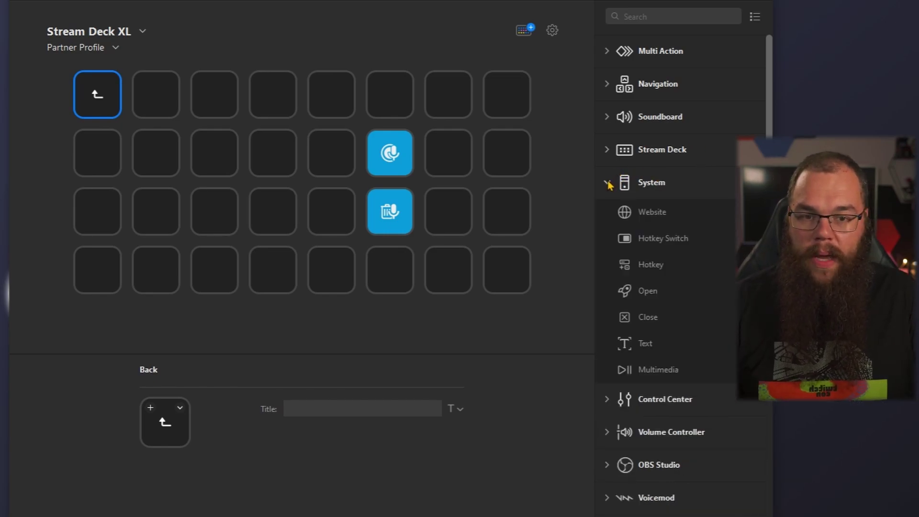
# Put a System Hotkey action on an empty key and choose F24 from its key list
pyautogui.moveTo(685, 261); pyautogui.dragTo(280, 171)
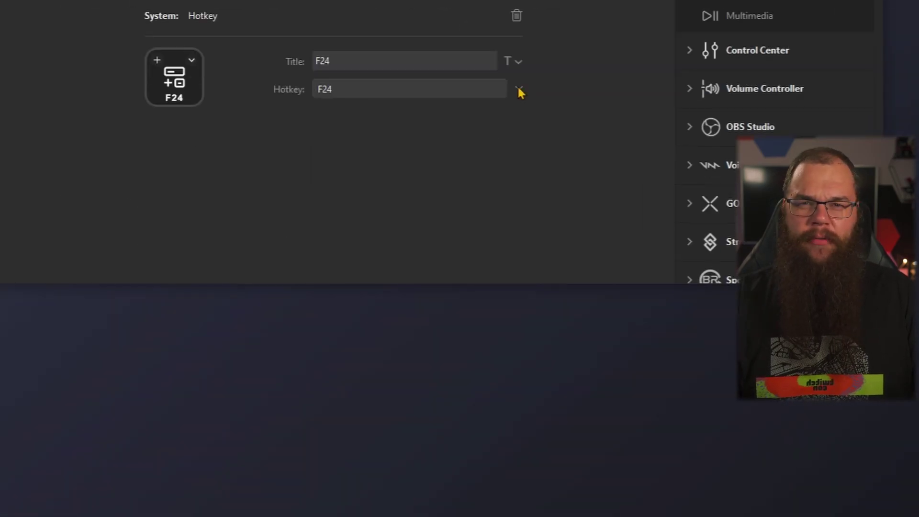
pyautogui.click(519, 91)
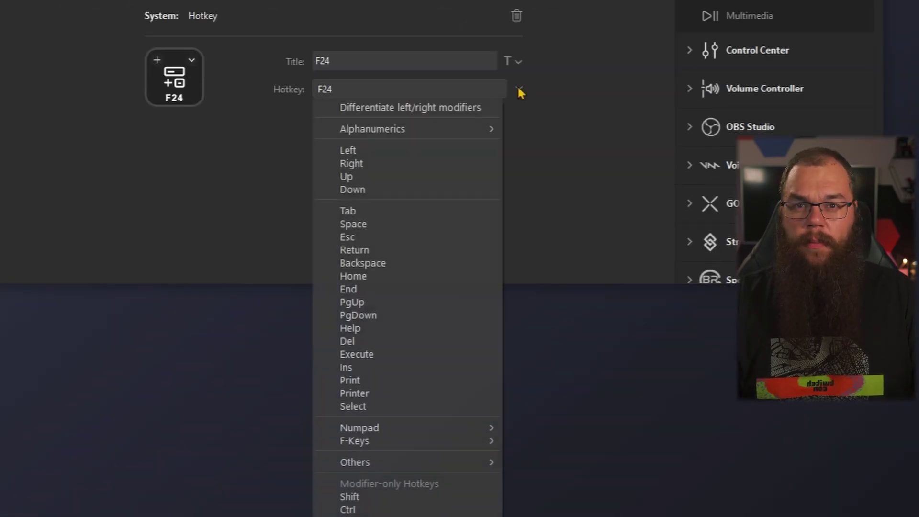
pyautogui.moveTo(457, 443)
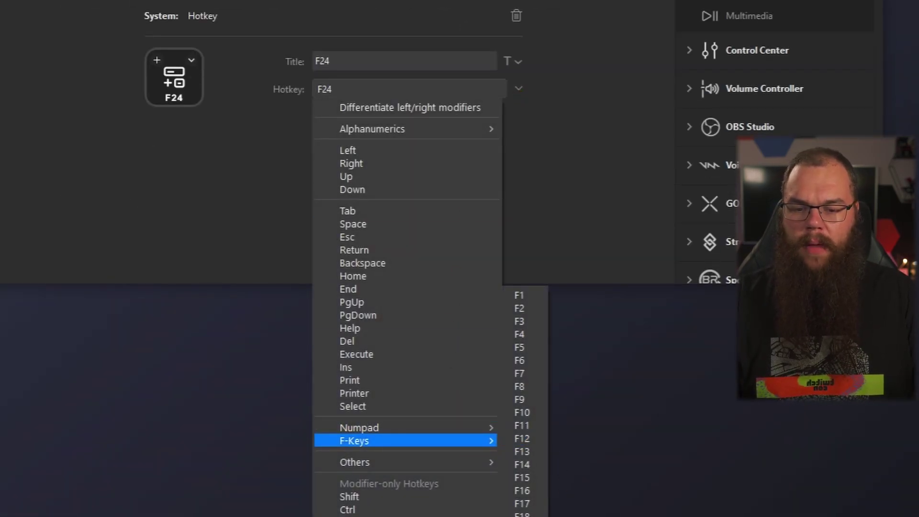
pyautogui.press('ctrl')
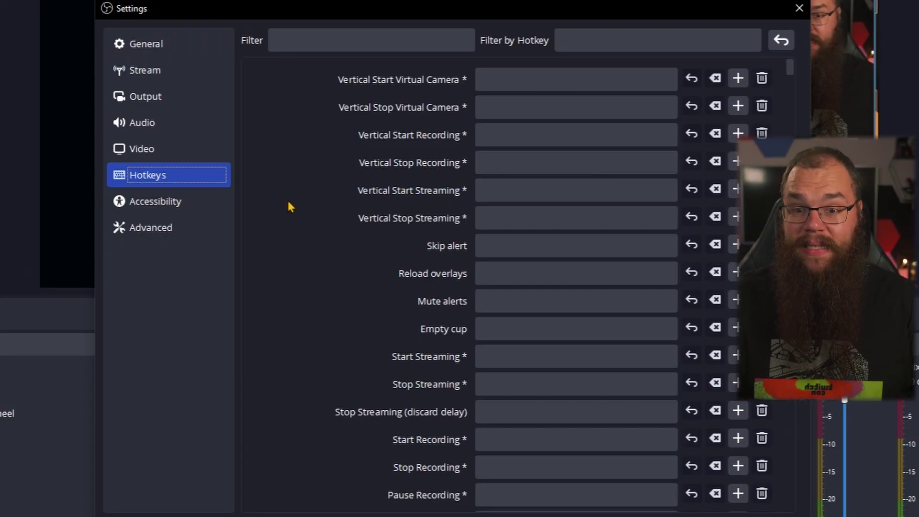
# Select the Vertical Start Recording hotkey field to begin binding a key
pyautogui.click(517, 144)
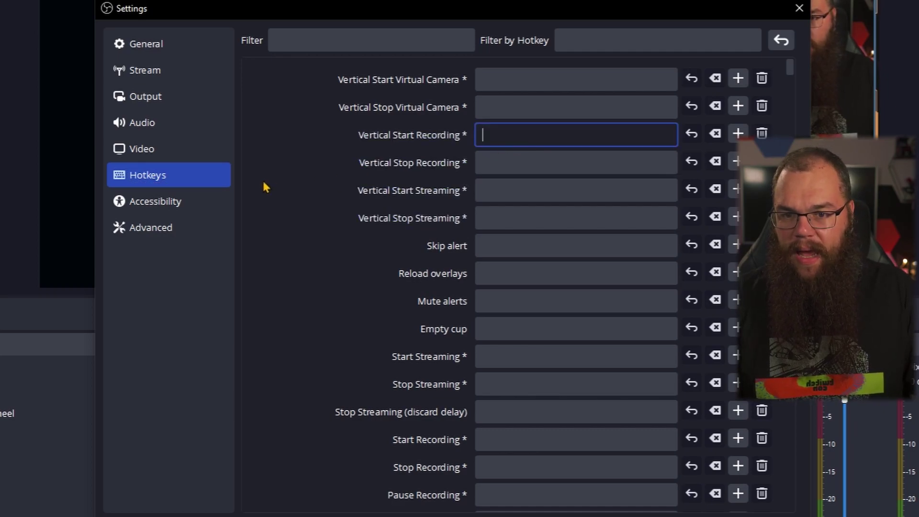